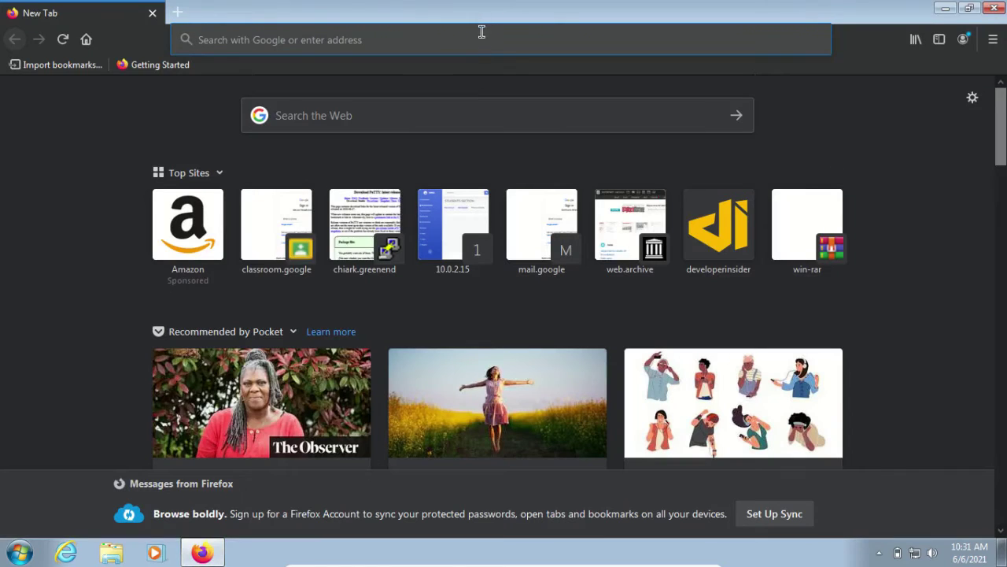
Step: Search the web for "dev c++ download for windows"
left_click(481, 38)
type("a")
key("BackSpace")
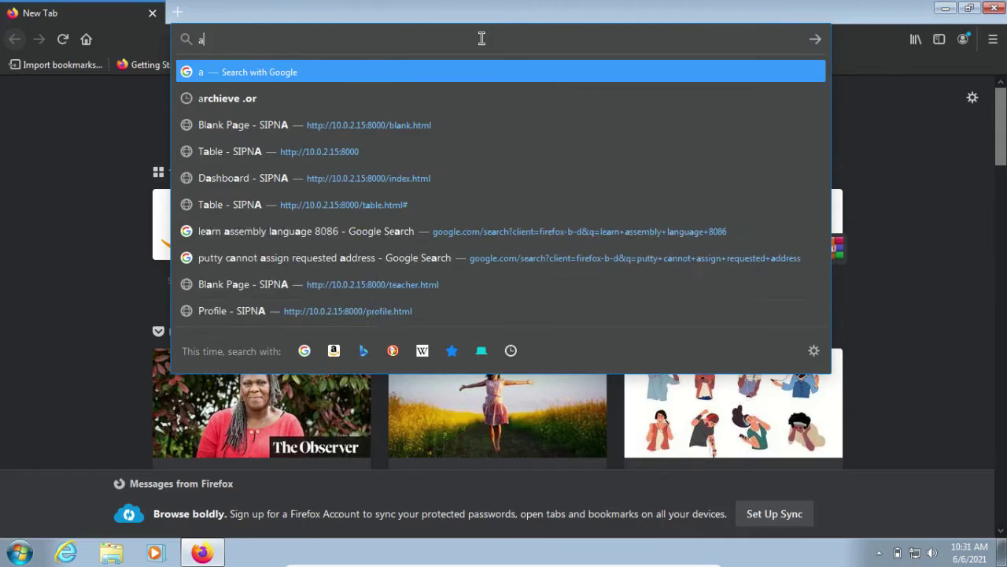
key("BackSpace")
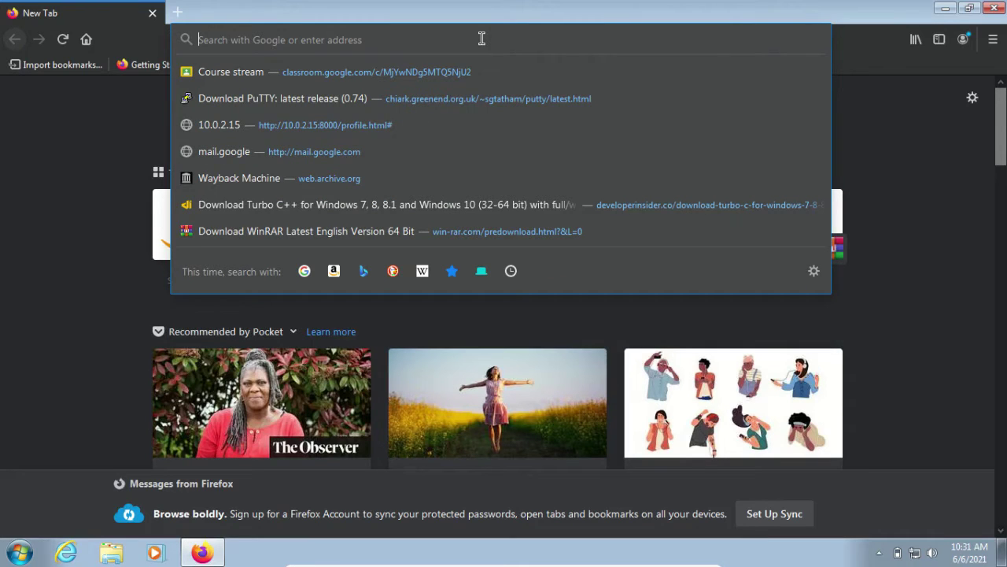
type("dev ")
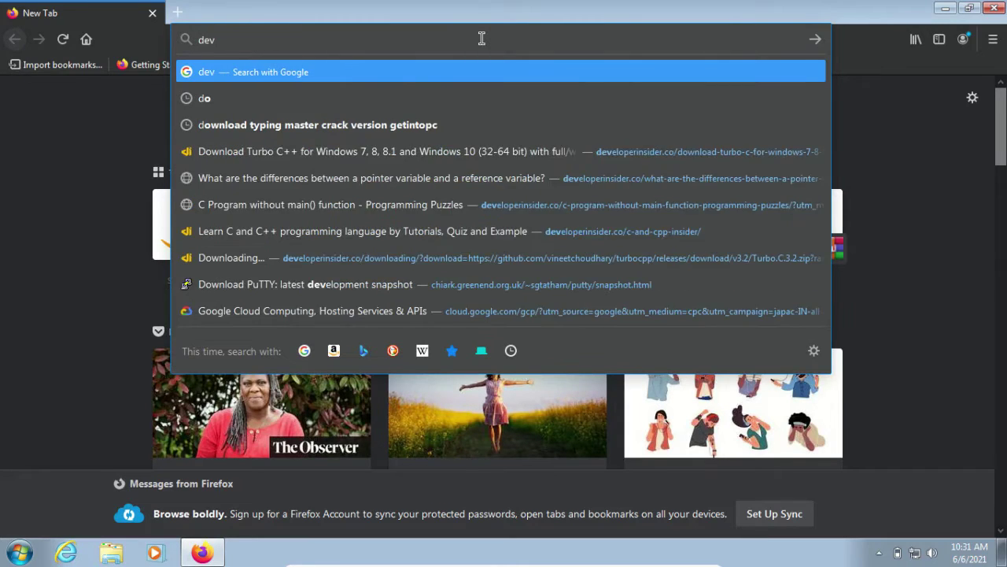
type("c++")
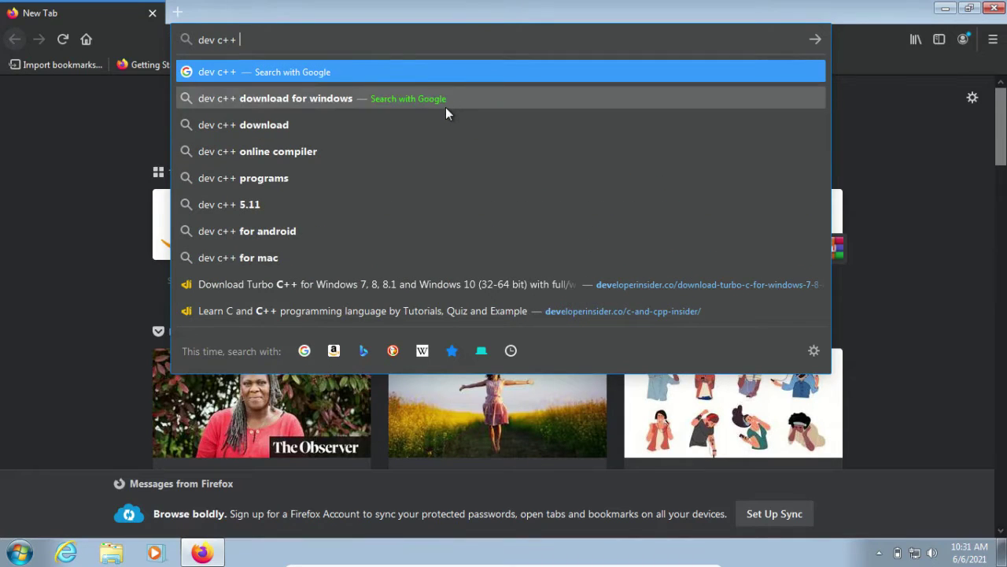
left_click(445, 105)
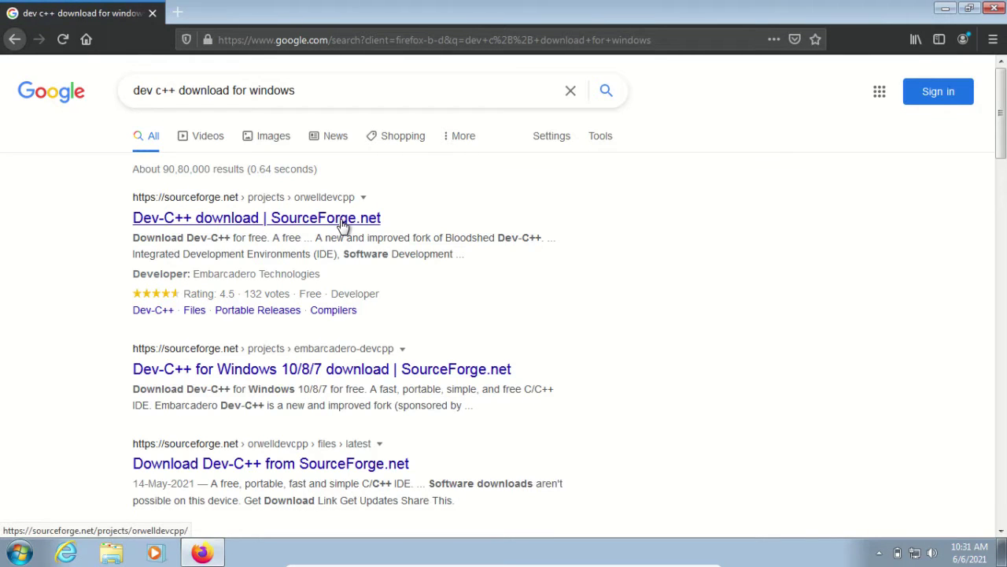
Step: Download Dev-Cpp 5.11 TDM-GCC 4.9.2 Setup.exe from the SourceForge Dev-C++ project page and save the file
key("ctrl+plus")
key("ctrl+plus")
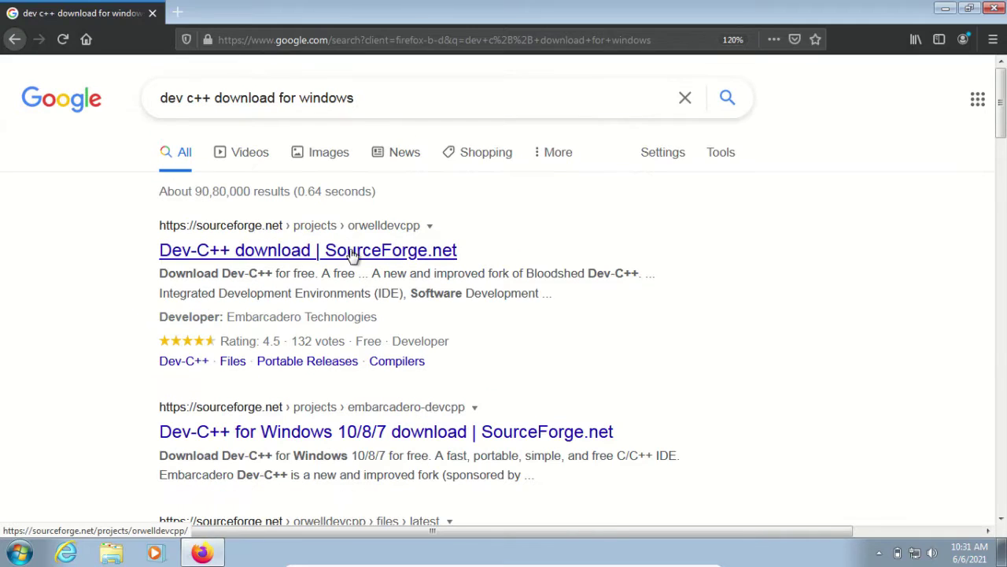
left_click(352, 255)
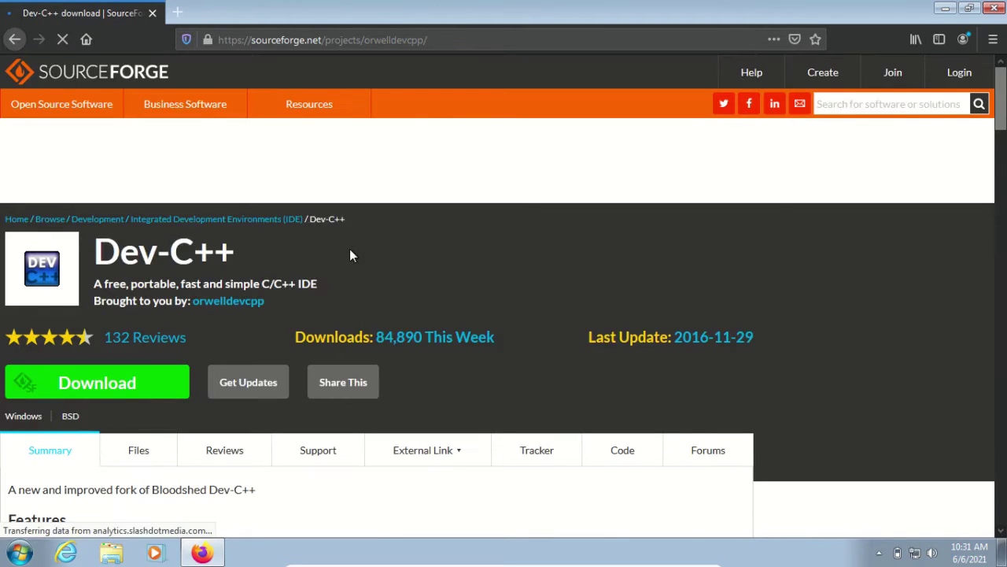
left_click(111, 394)
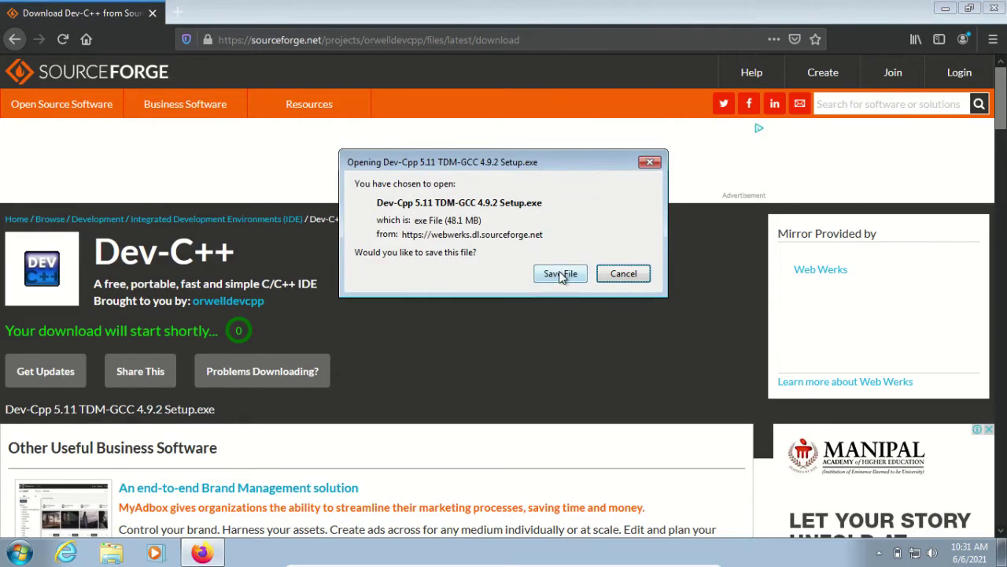
left_click(559, 273)
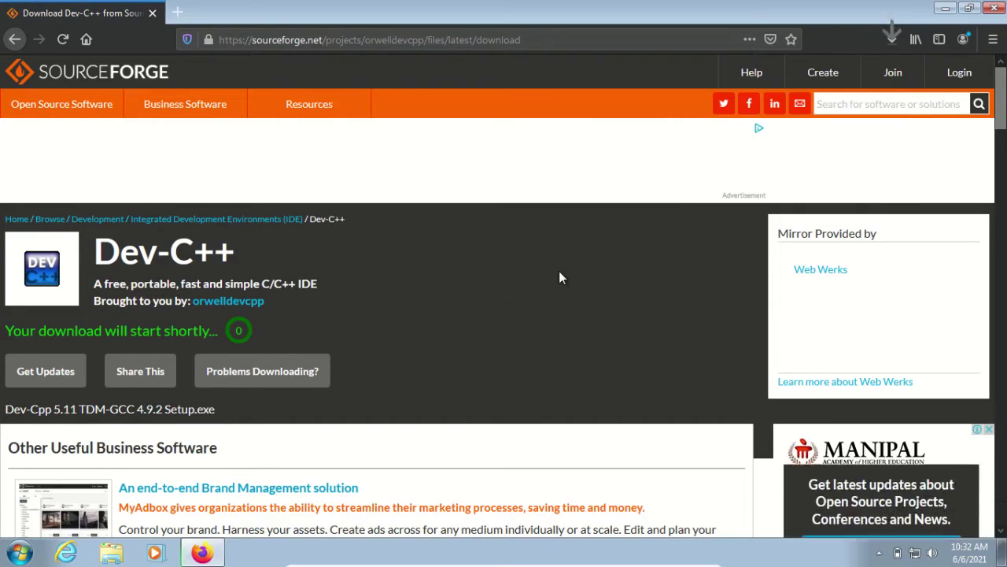
left_click(892, 38)
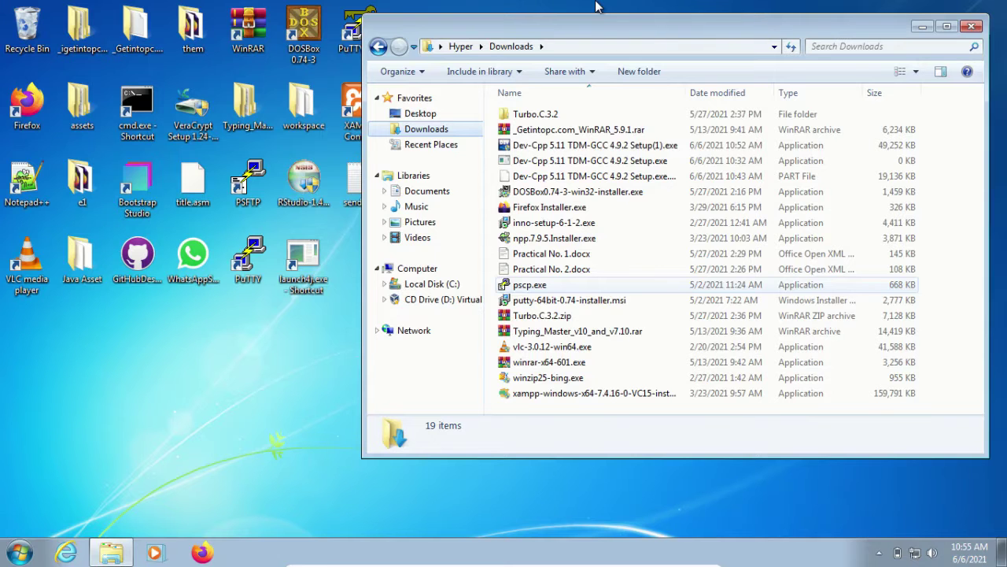
Step: Run Dev-Cpp 5.11 TDM-GCC 4.9.2 Setup(1).exe from the Downloads folder, allow it to make changes, and choose English as the installer language
left_click(616, 150)
double_click(617, 150)
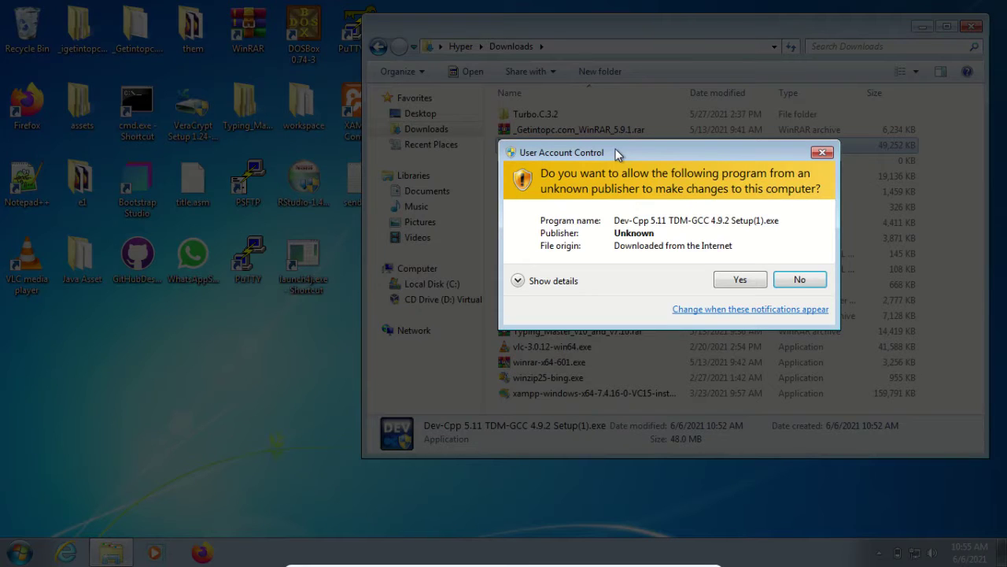
left_click(732, 281)
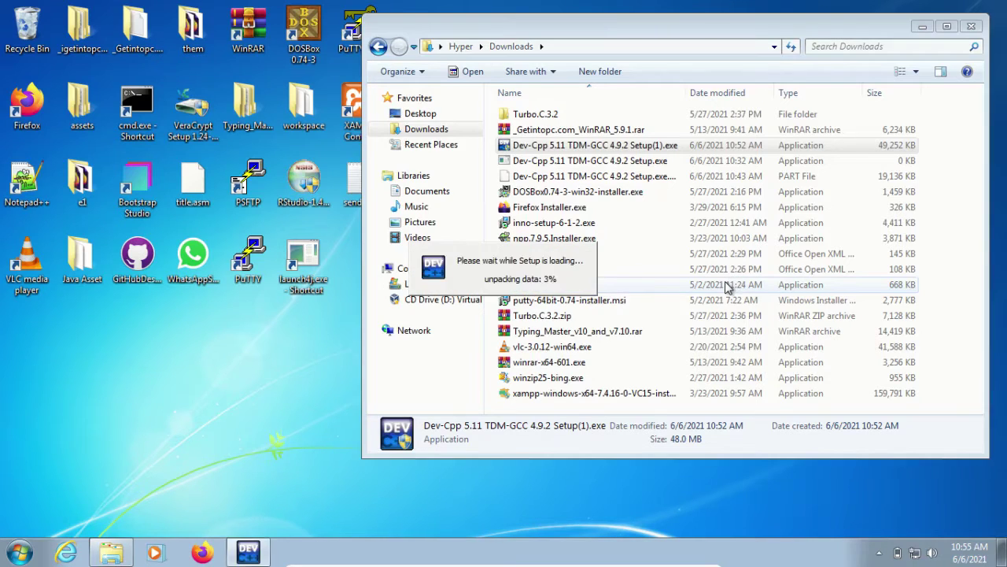
left_click(922, 27)
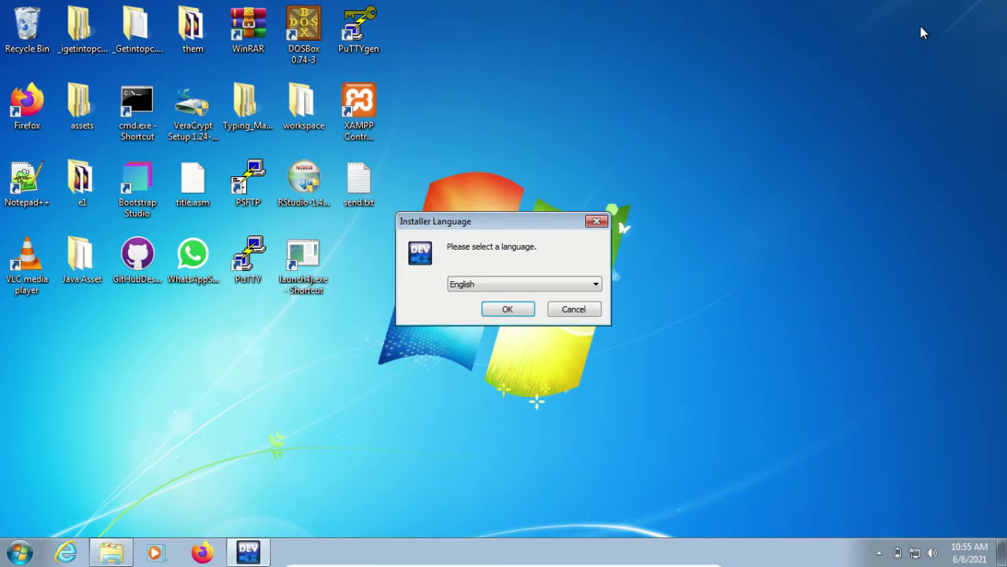
left_click(522, 308)
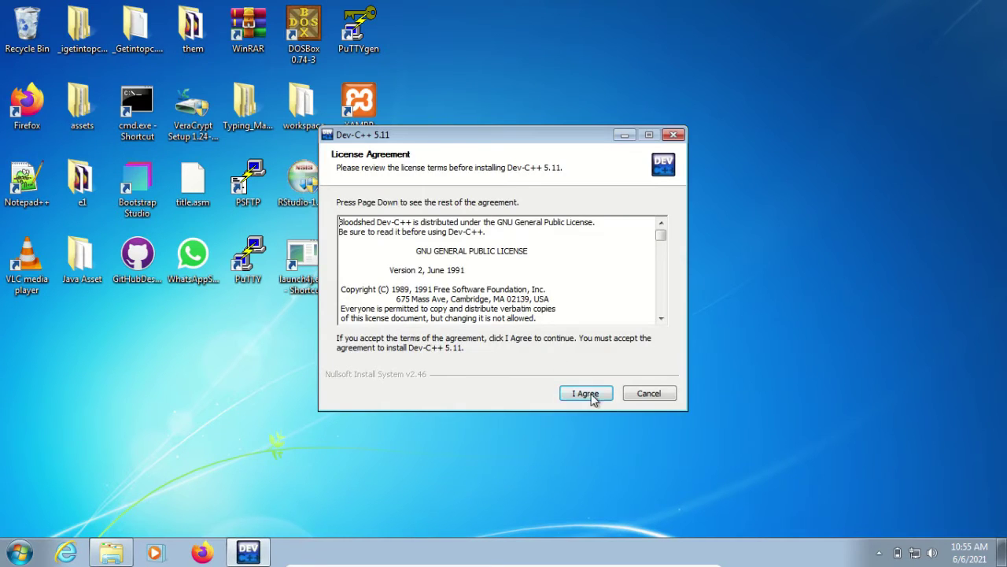
Step: Accept the license agreement and install Dev-C++ 5.11 with the Full component set in the default folder
left_click(593, 398)
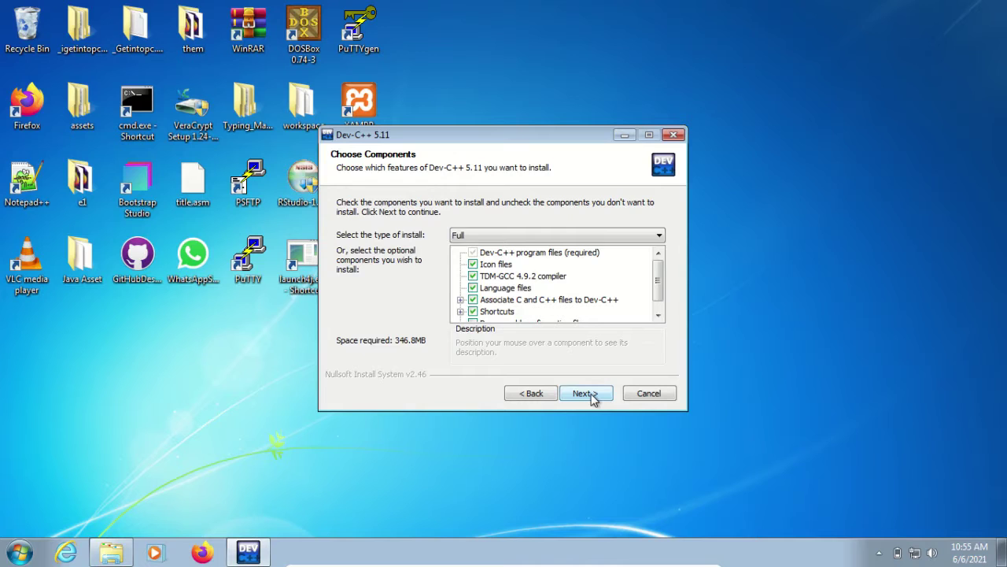
left_click(592, 397)
left_click(592, 396)
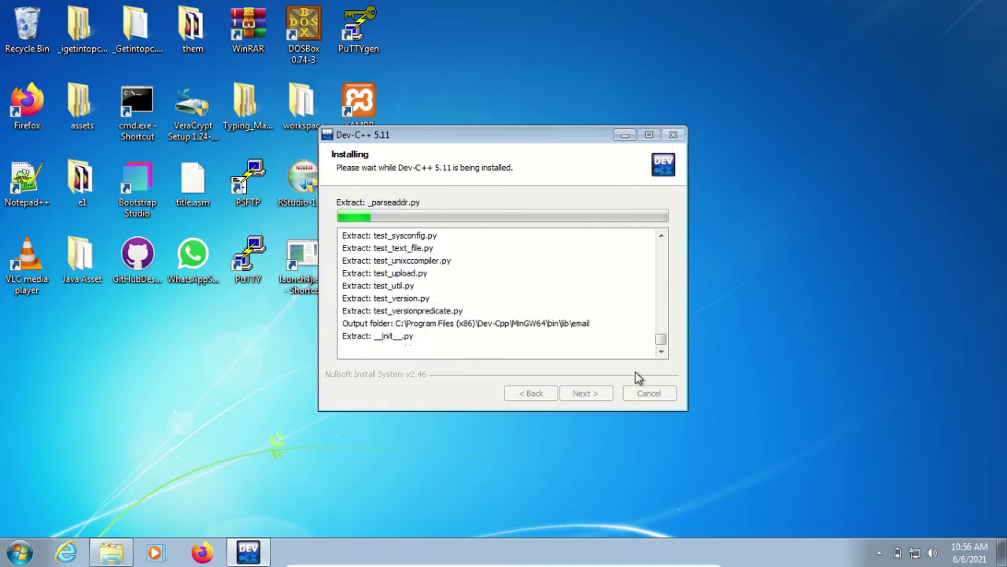
left_click_drag(660, 344, 661, 293)
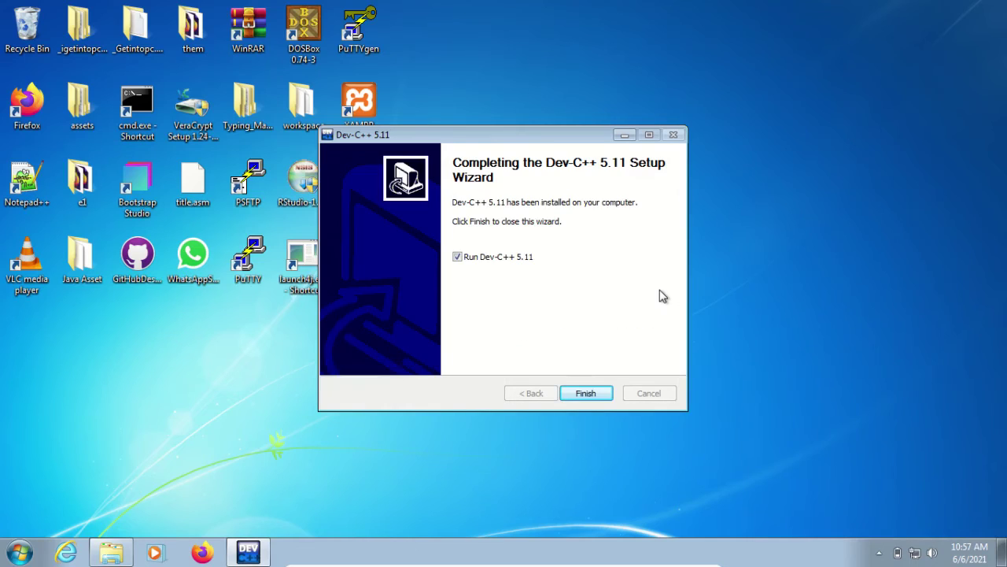
Step: Finish the setup wizard with Run Dev-C++ 5.11 enabled and accept English (Original) as the program language
left_click(578, 396)
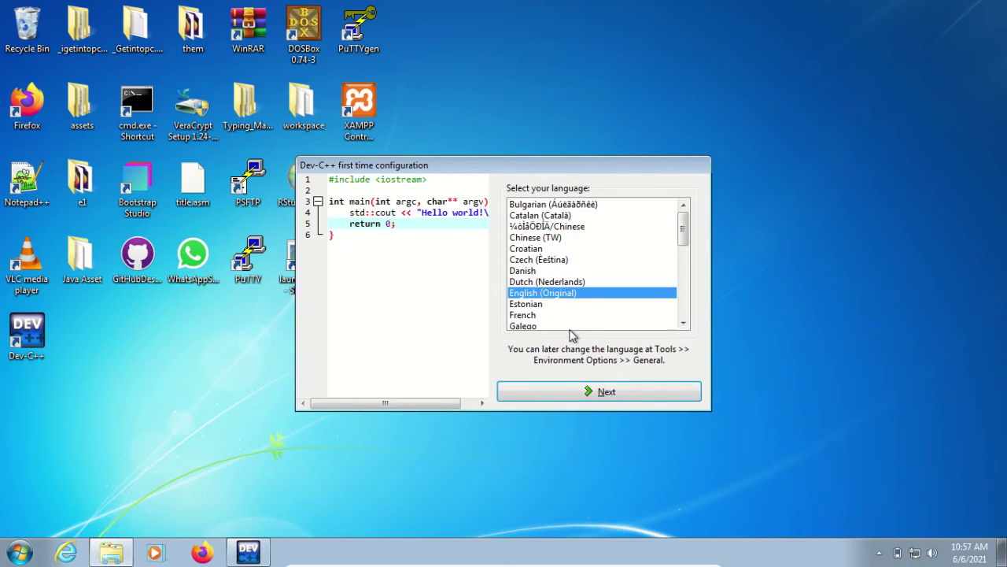
left_click(596, 393)
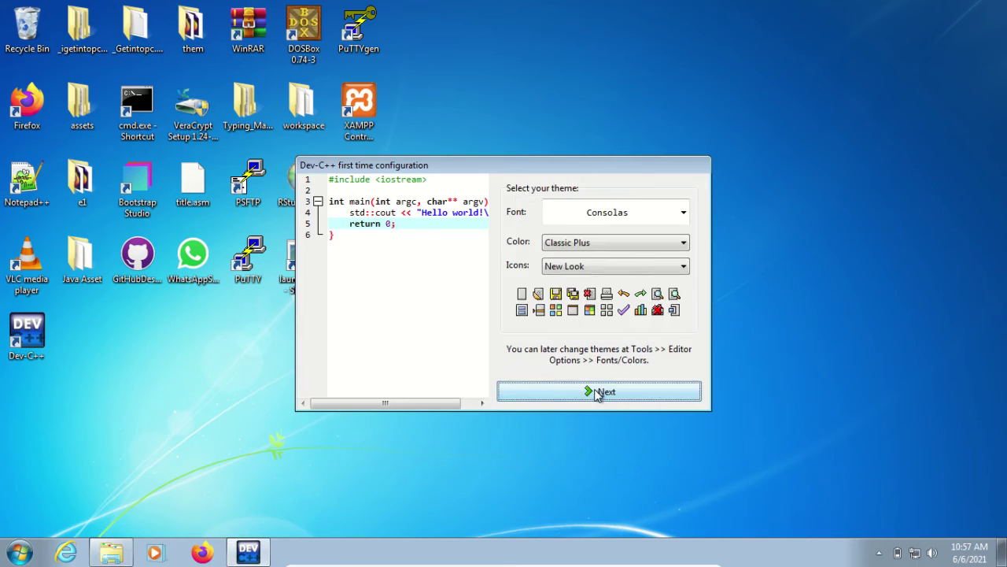
Step: Preview the Classic, Classic Plus, Visual Studio and Twilight color themes on the sample code
left_click(659, 244)
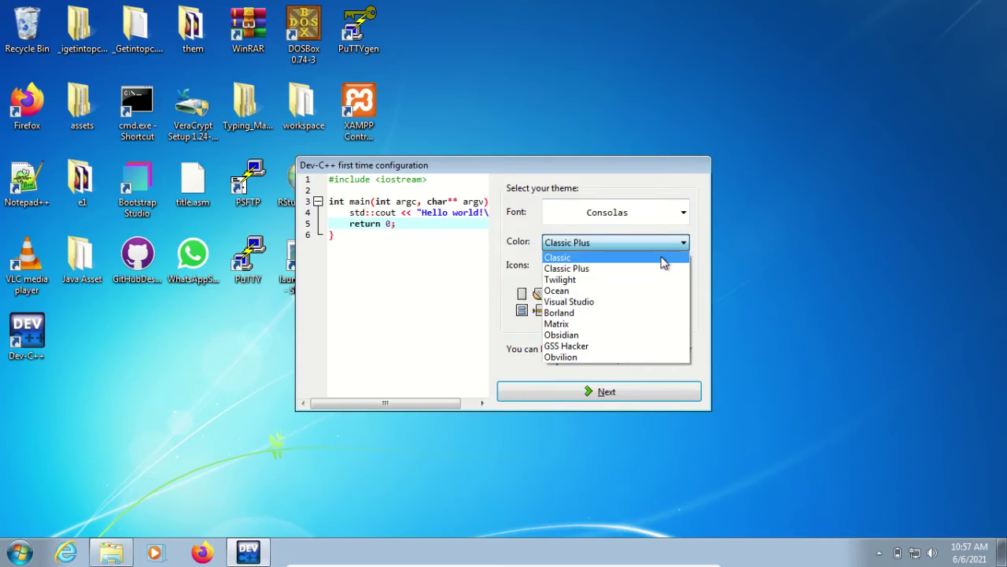
left_click(663, 262)
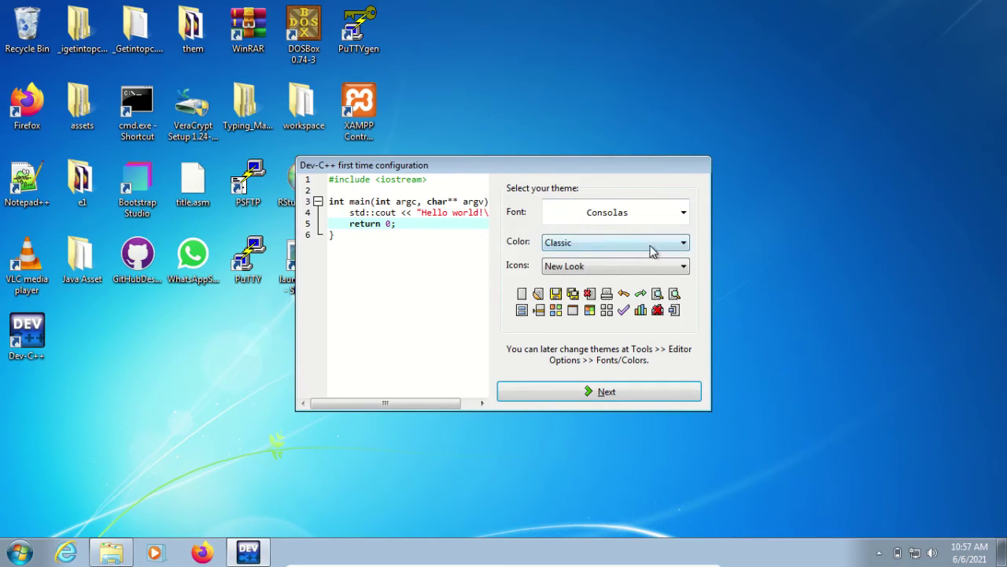
left_click(652, 247)
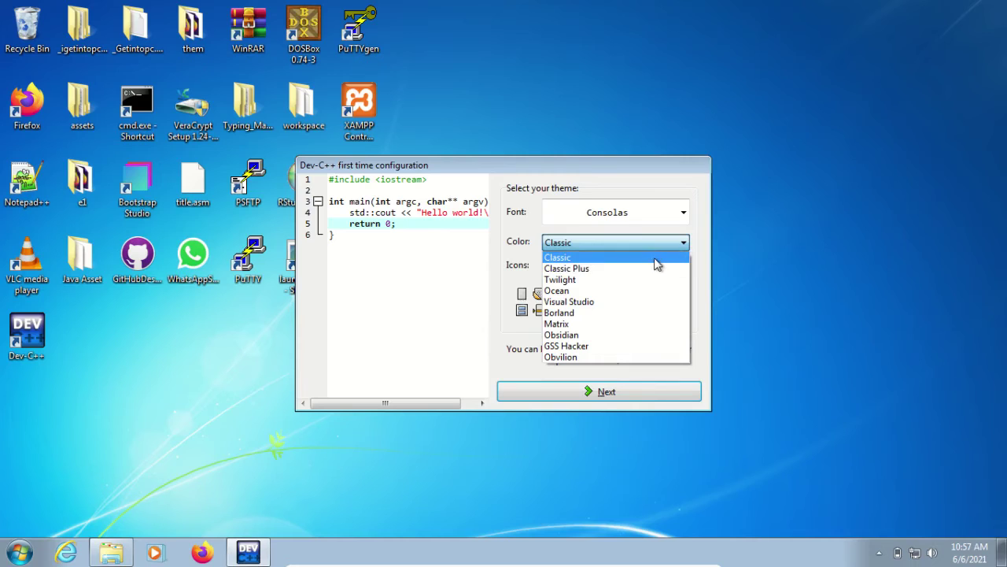
left_click(659, 269)
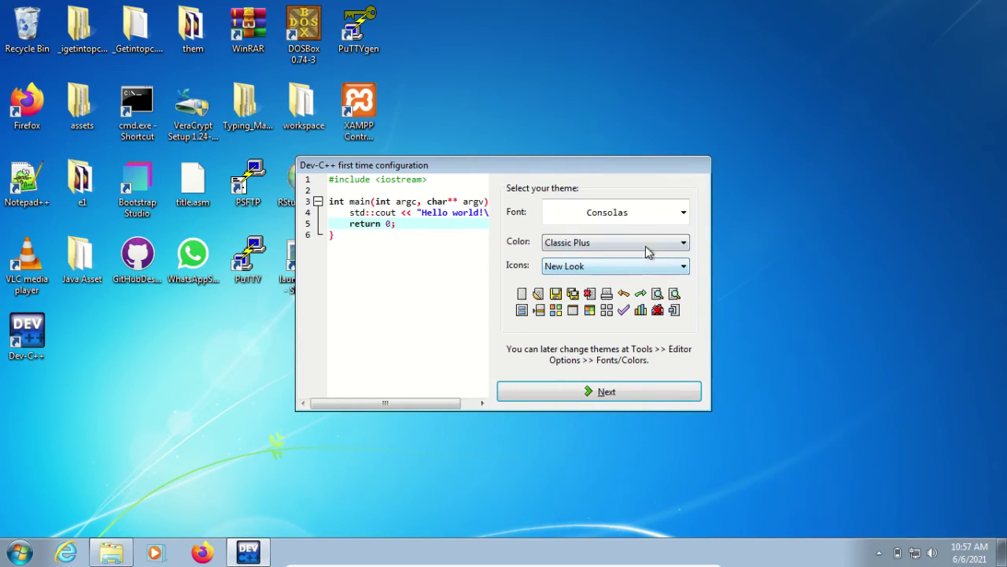
left_click(647, 249)
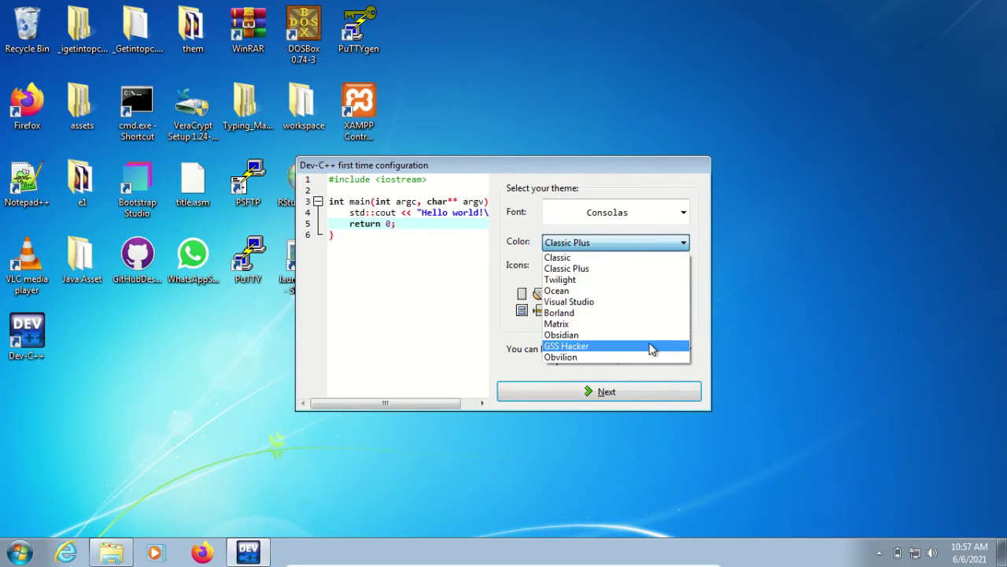
left_click(642, 303)
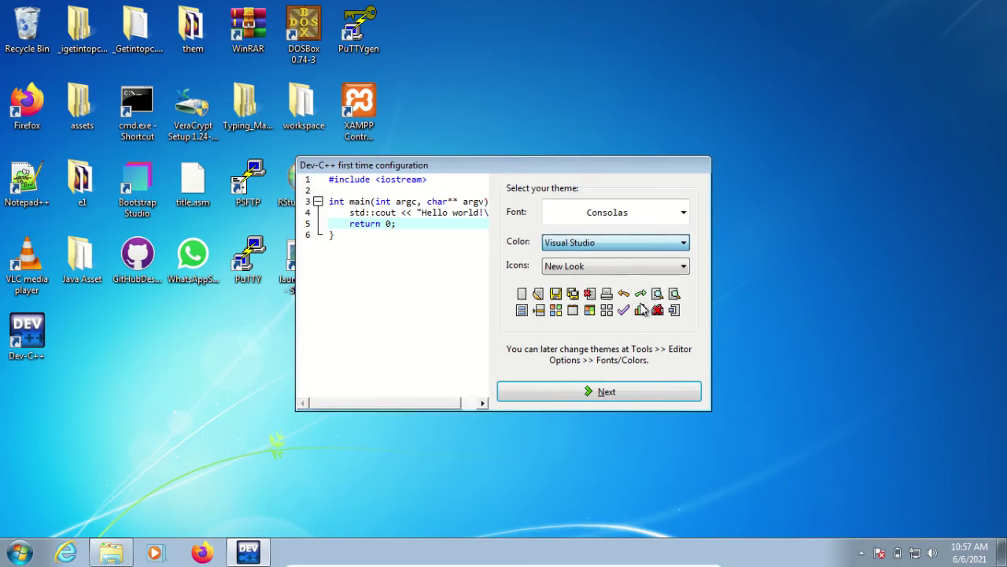
left_click(640, 242)
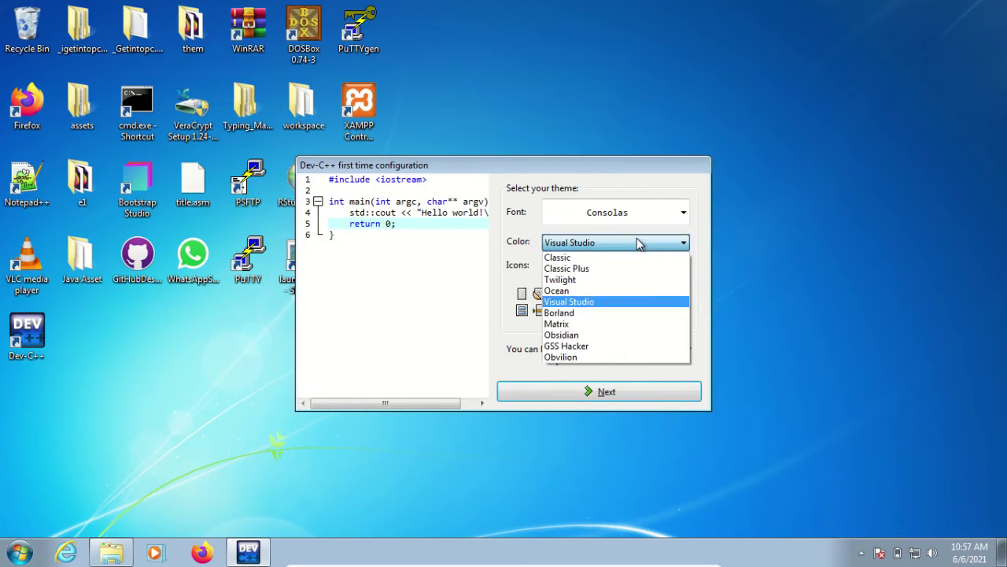
left_click(644, 280)
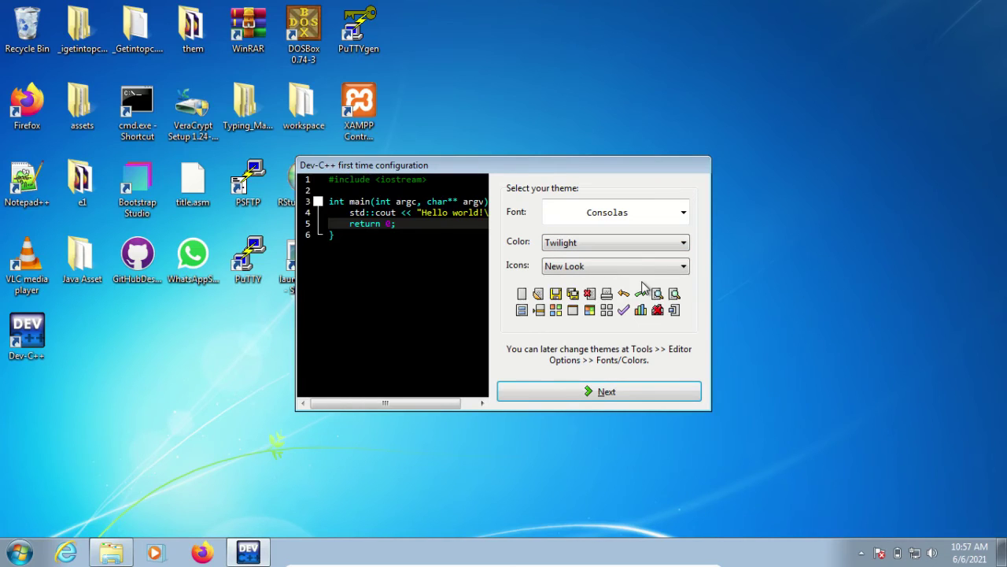
left_click(664, 243)
left_click(665, 272)
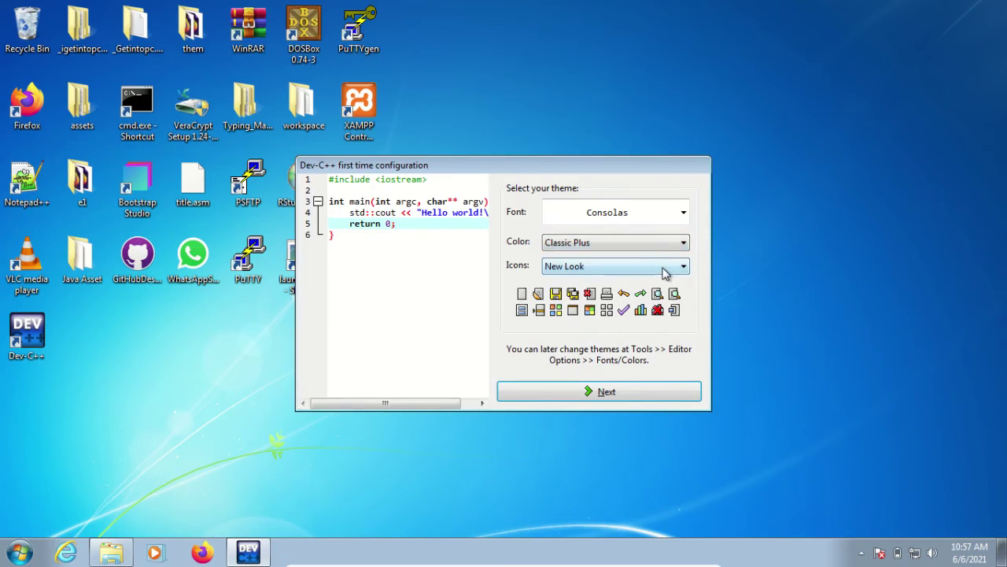
left_click(659, 244)
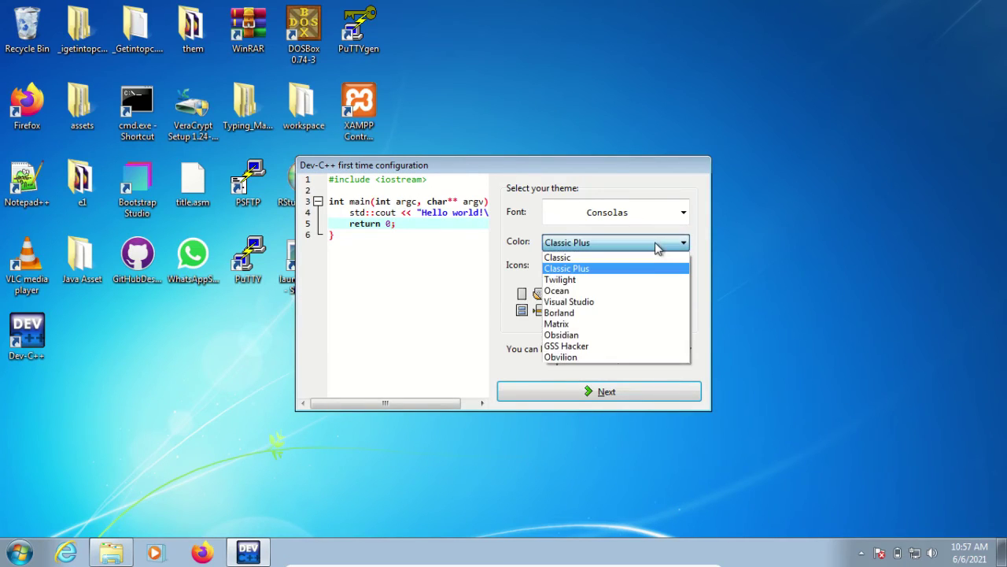
left_click(658, 259)
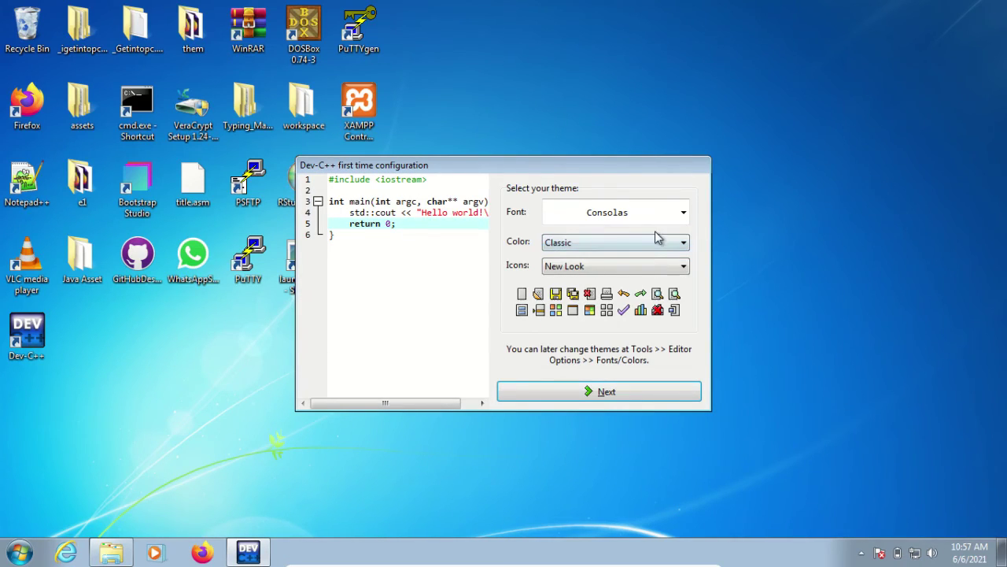
Step: Set the editor color theme to Classic Plus and complete the first time configuration
left_click(661, 243)
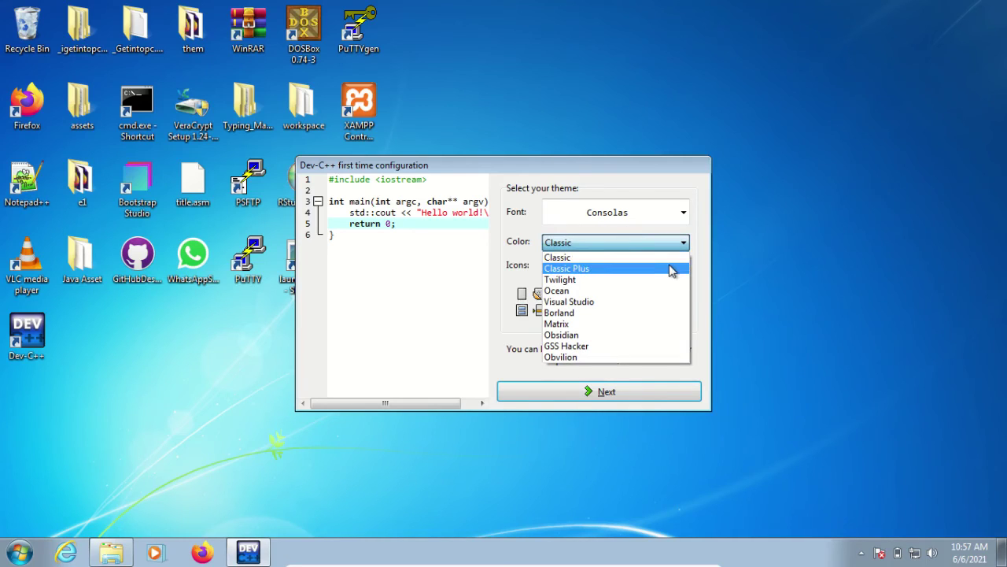
left_click(665, 268)
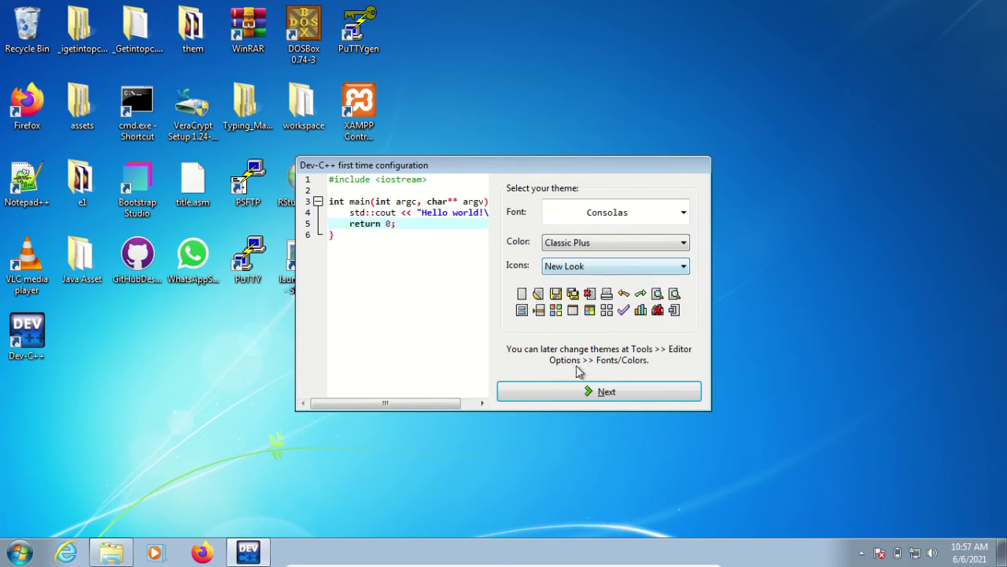
left_click(589, 391)
left_click(587, 391)
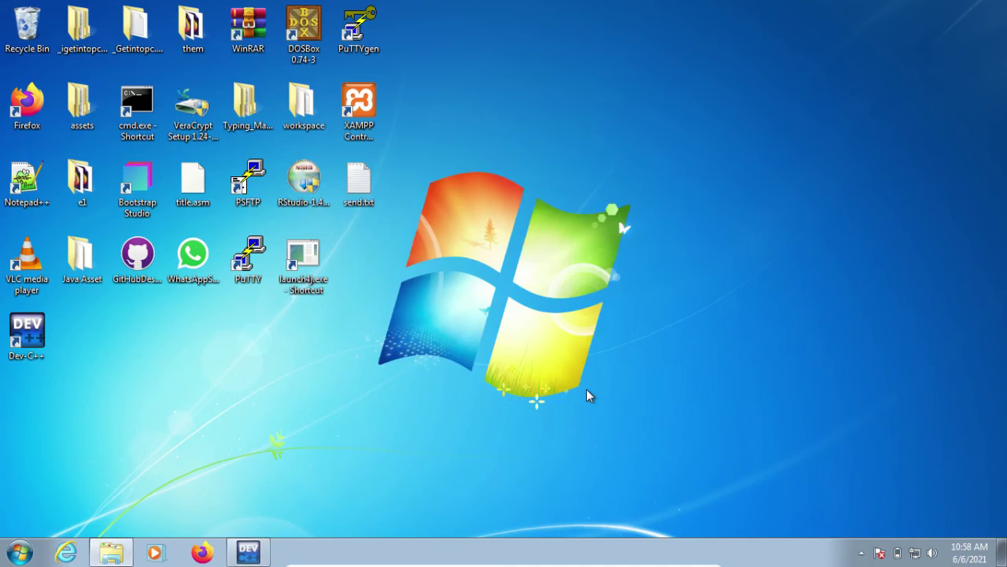